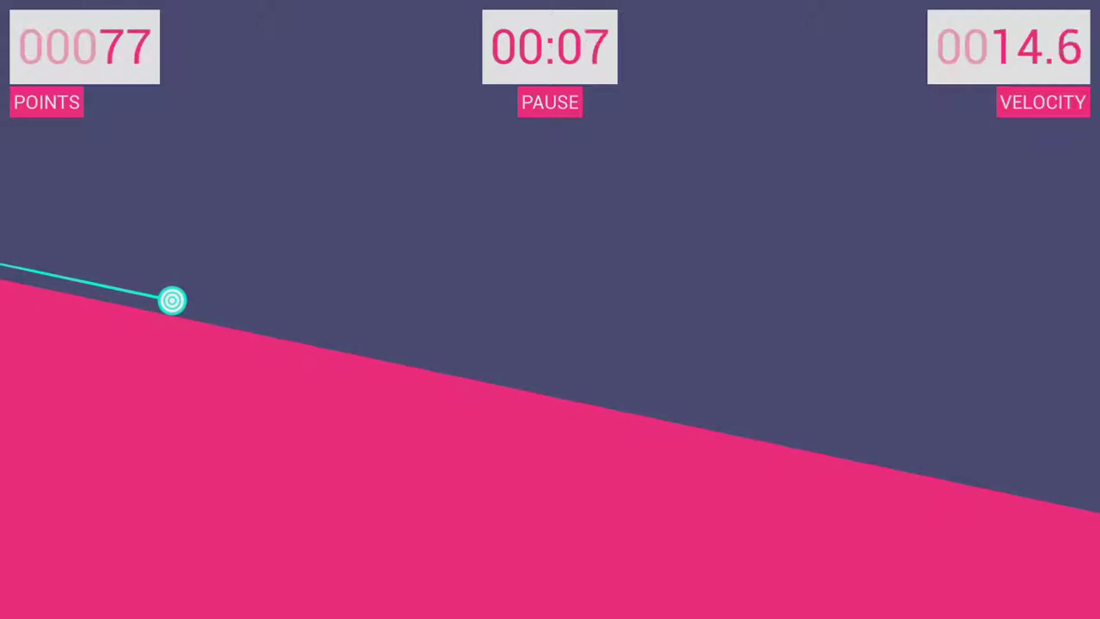
pyautogui.press('space')
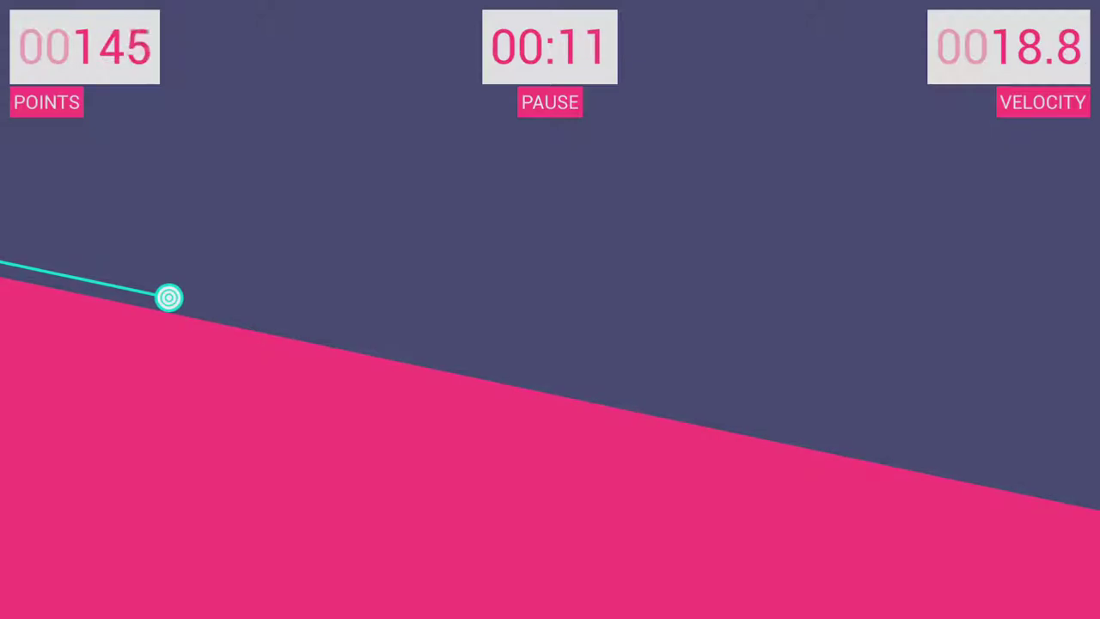
pyautogui.press('space')
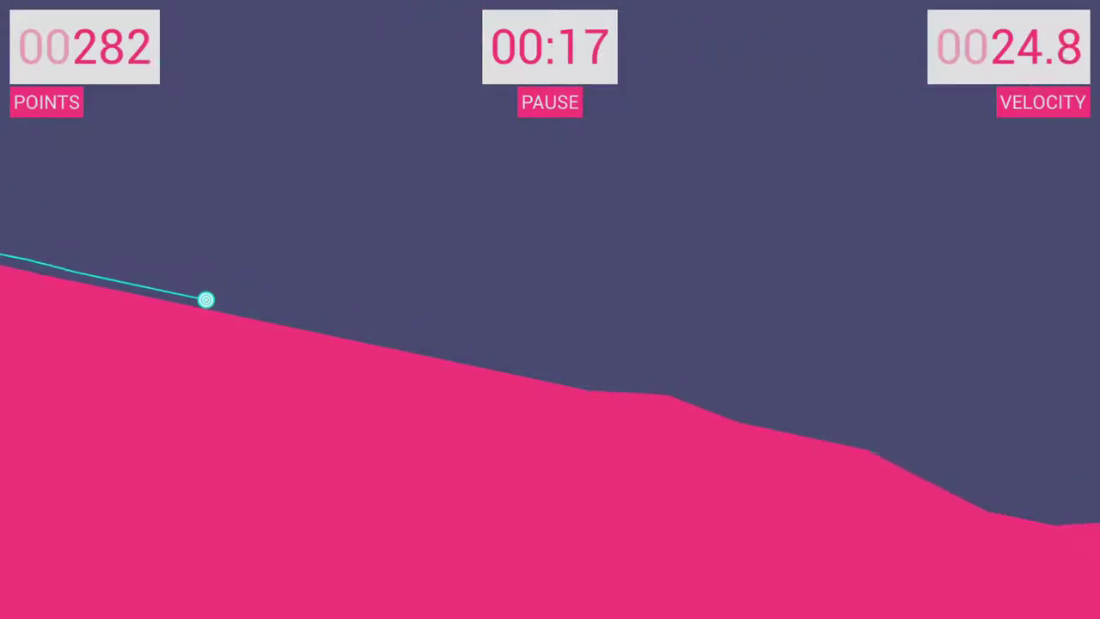
pyautogui.press('space')
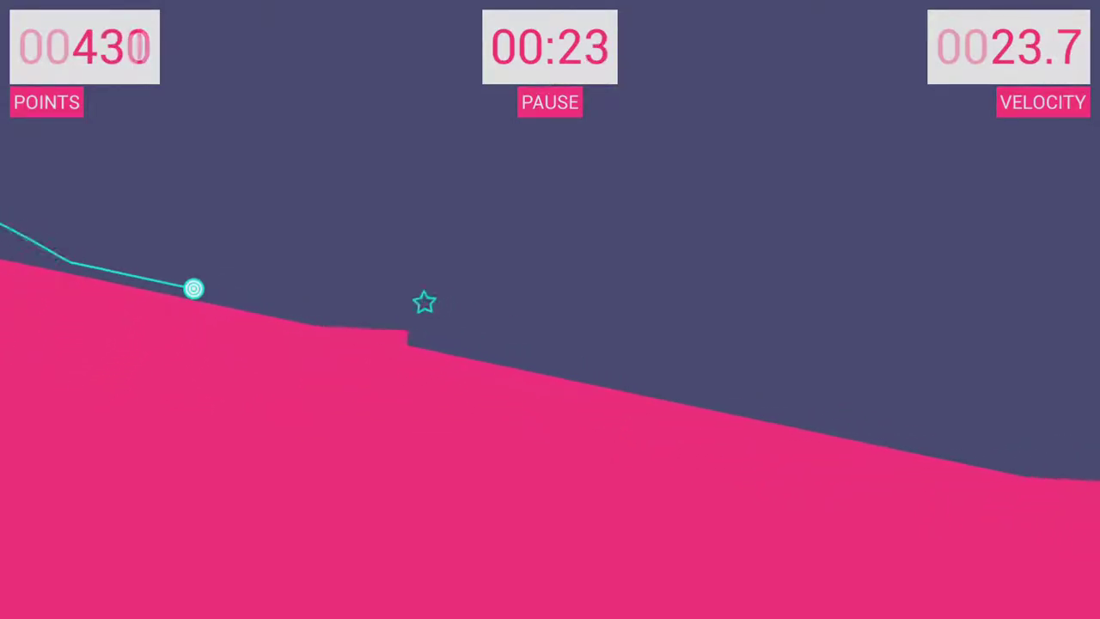
pyautogui.press('space')
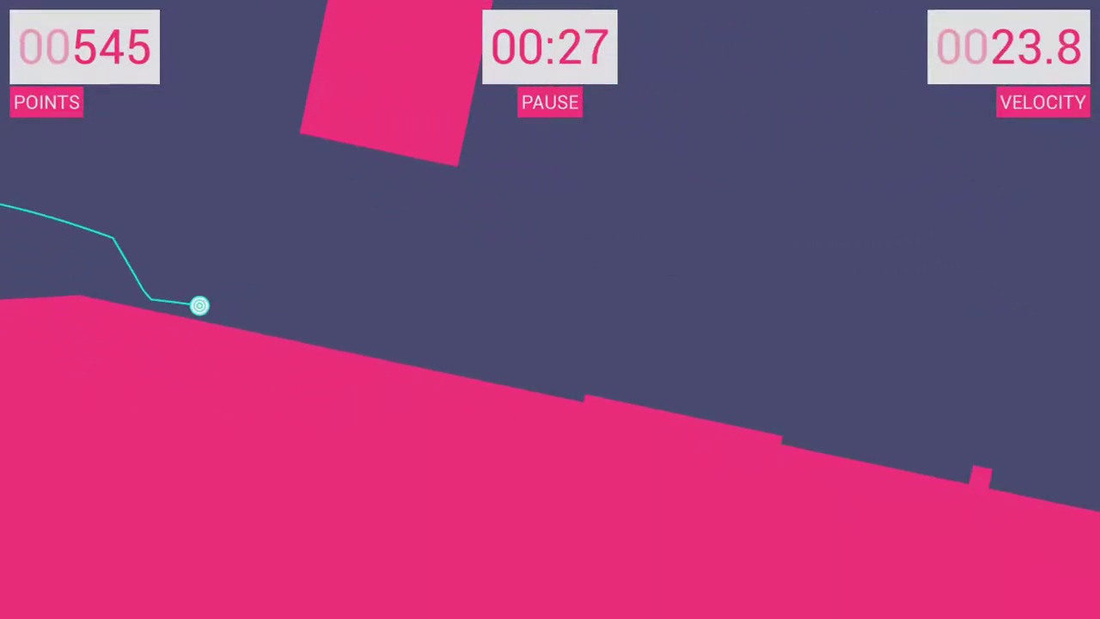
pyautogui.press('space')
pyautogui.press('space')
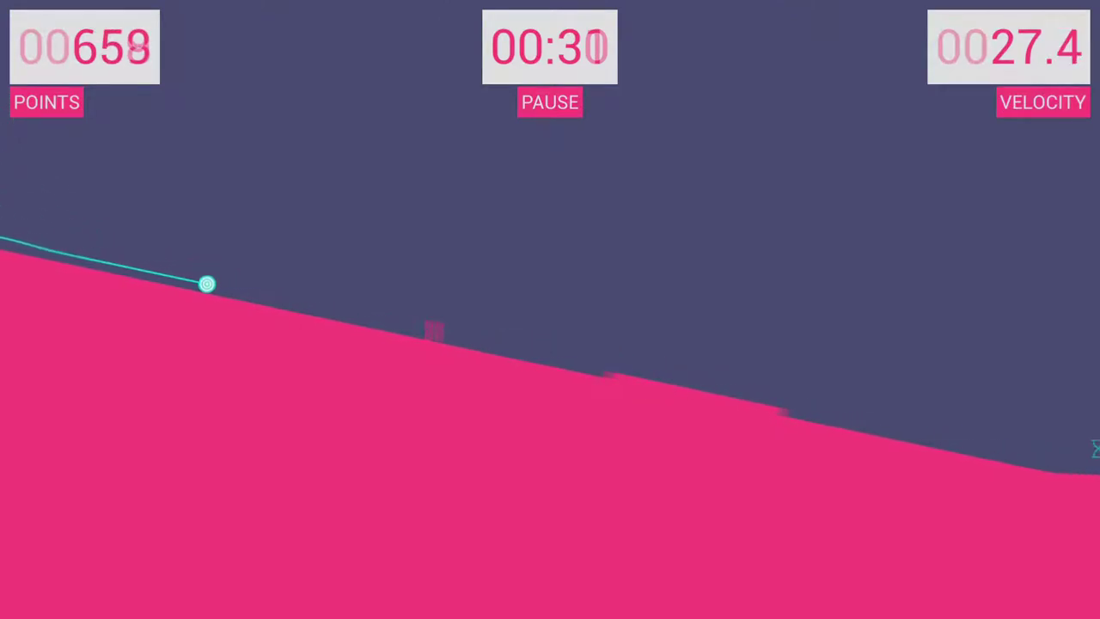
pyautogui.press('space')
pyautogui.press('space')
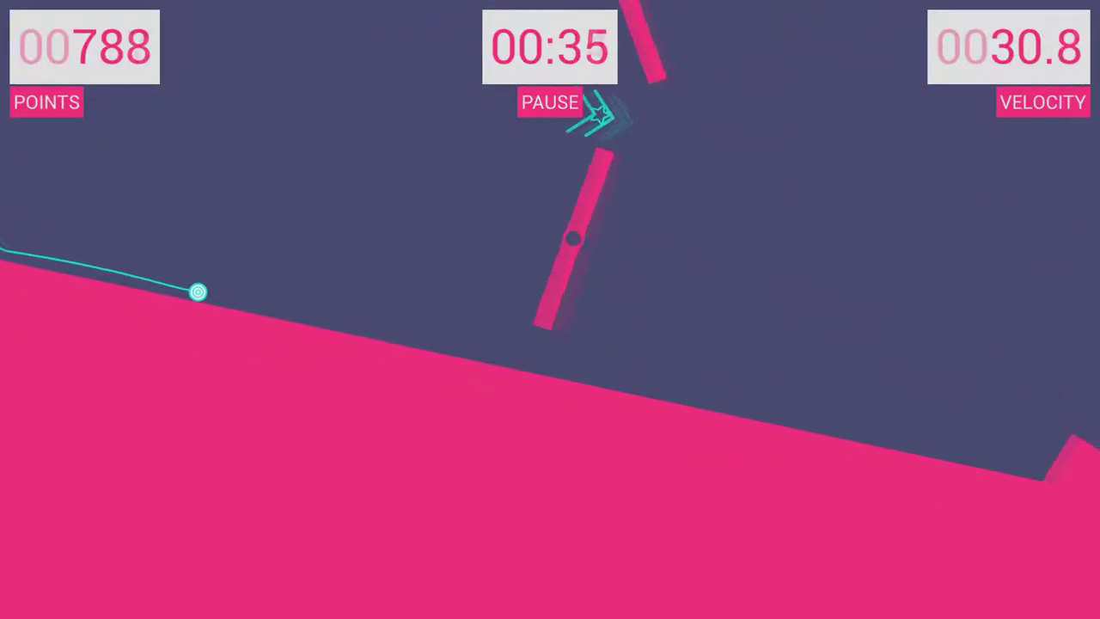
pyautogui.press('space')
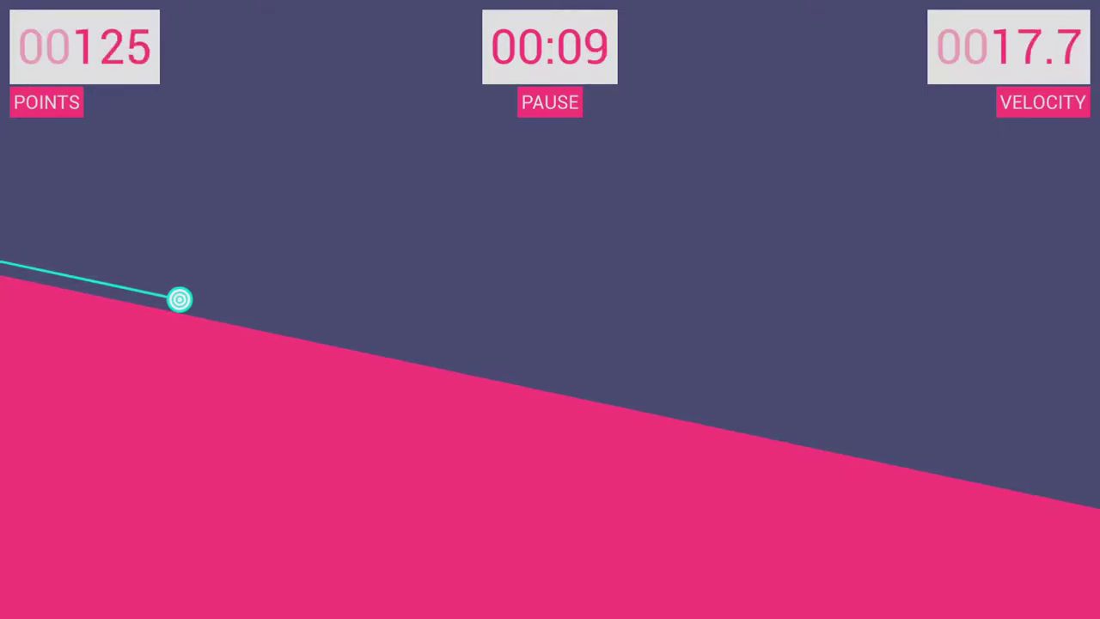
pyautogui.press('space')
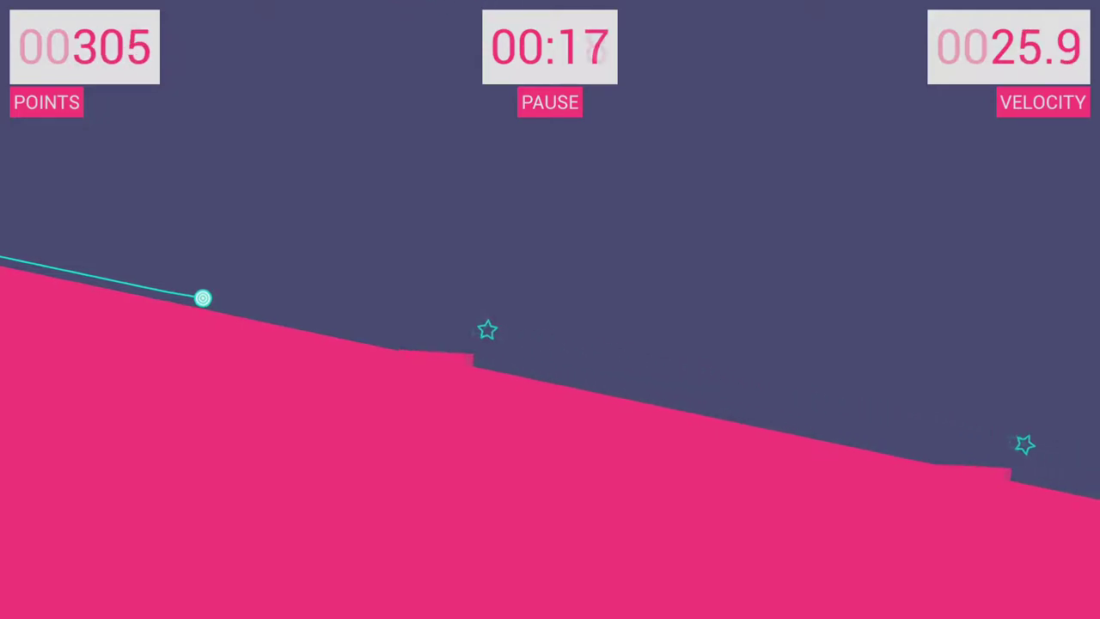
pyautogui.press('space')
pyautogui.press('space')
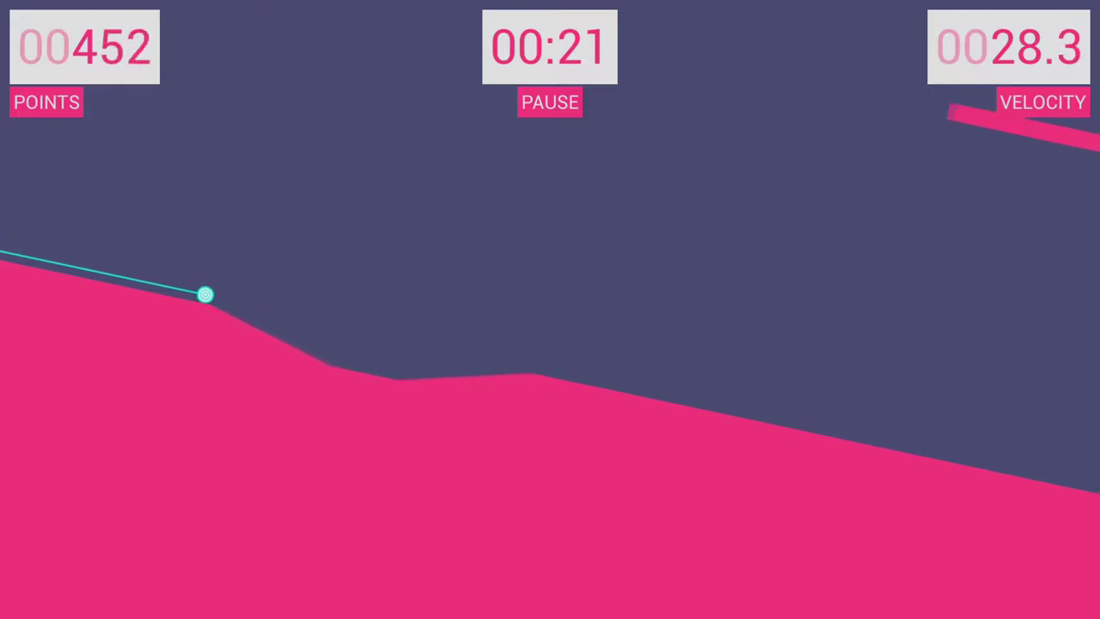
pyautogui.press('space')
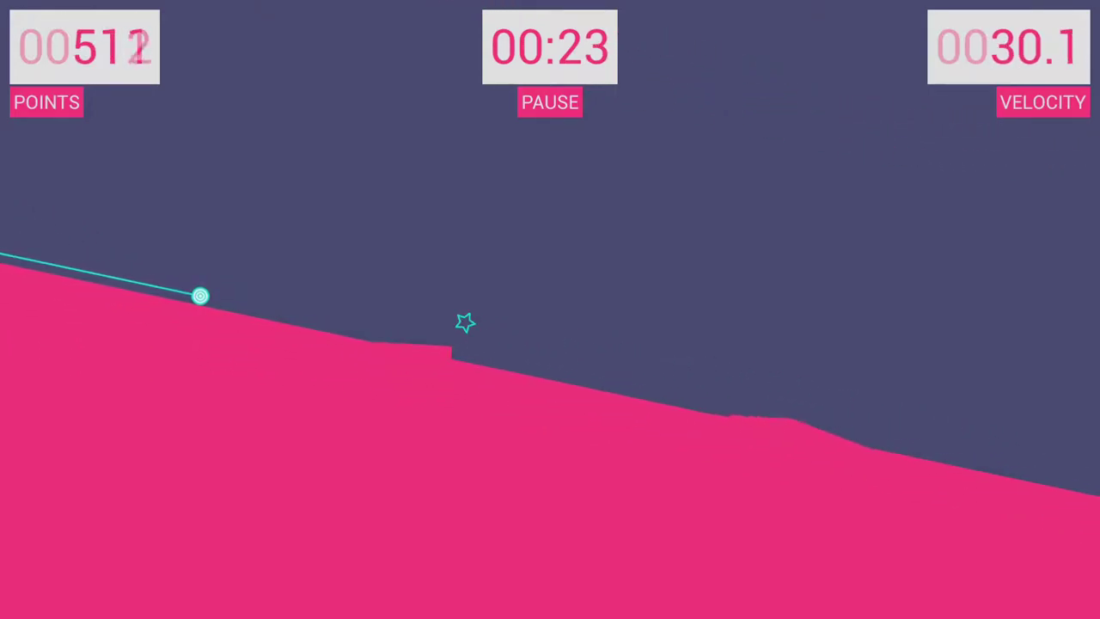
pyautogui.press('space')
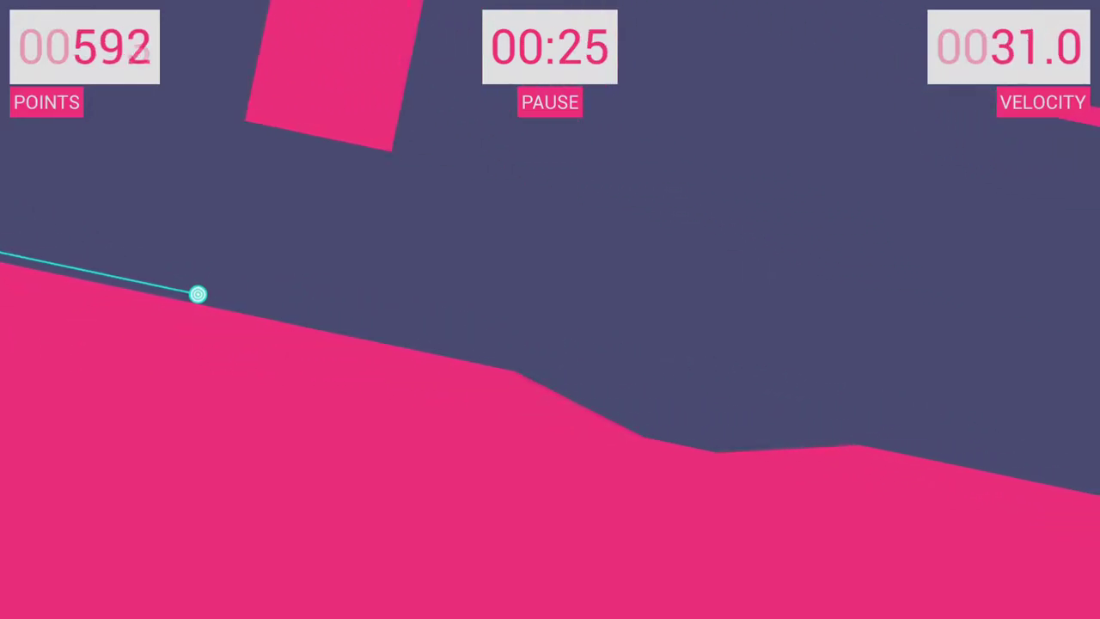
pyautogui.press('space')
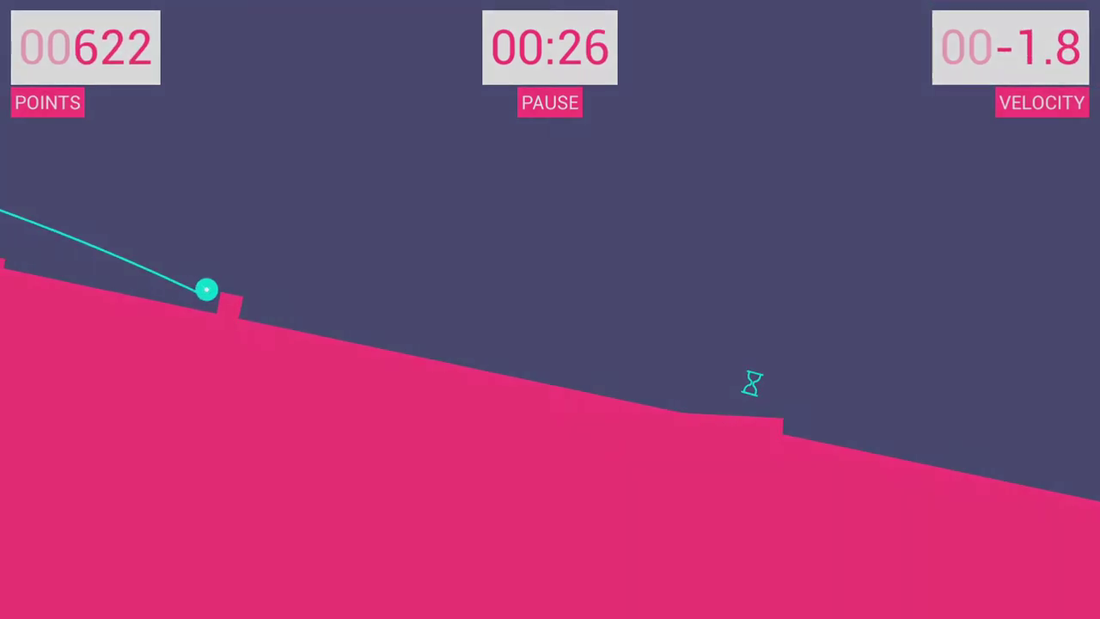
pyautogui.press('Return')
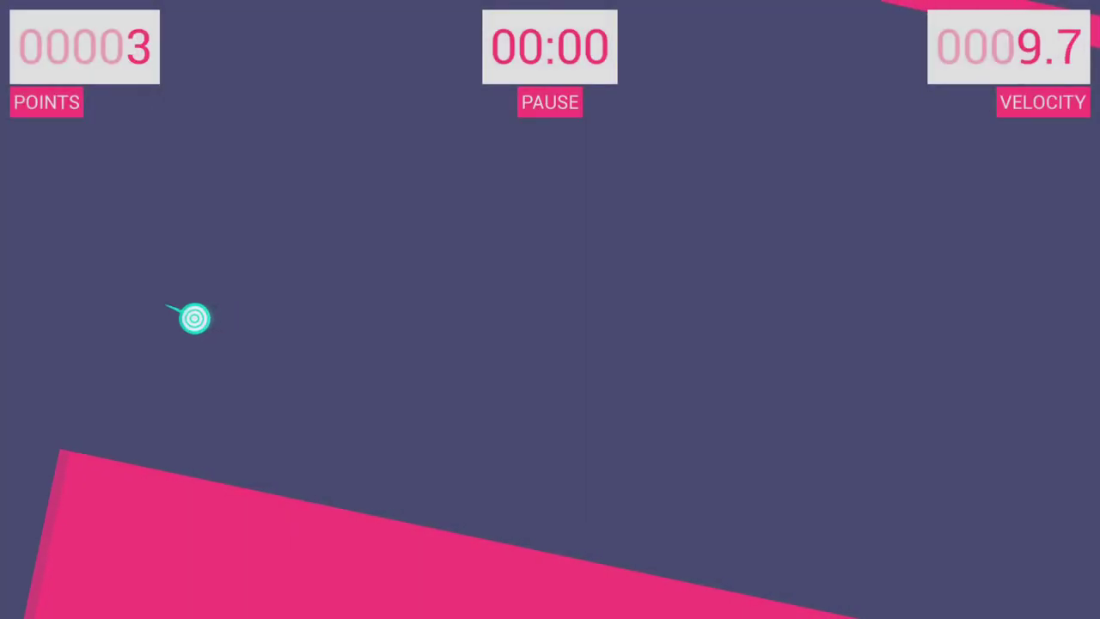